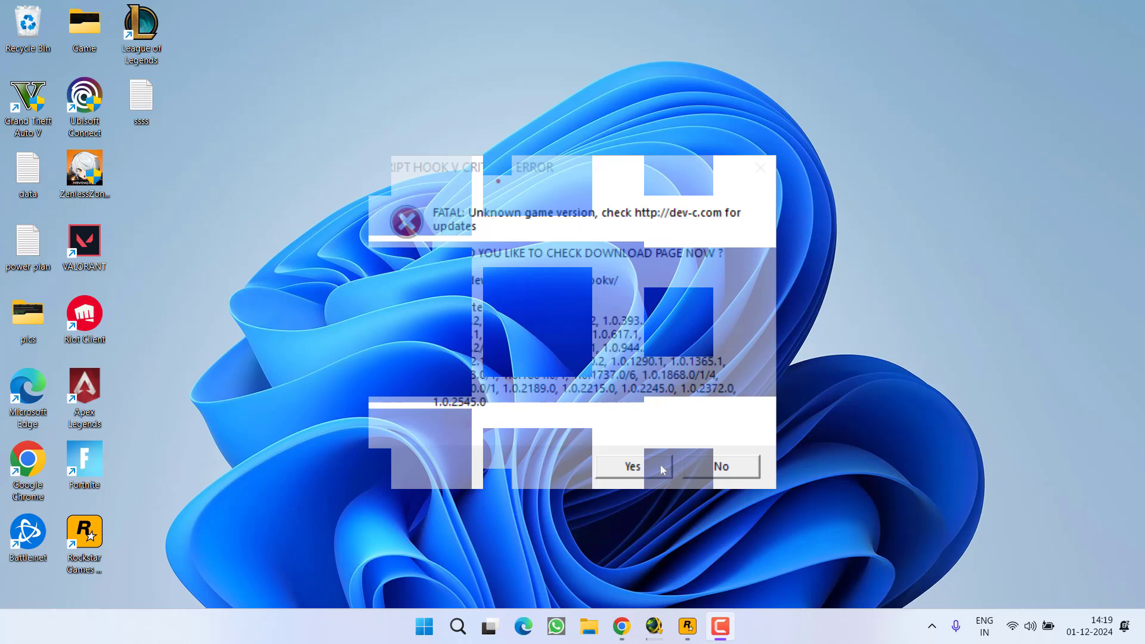
# - Uncheck BattlEye in the Rockstar Games Launcher settings, then close the launcher
pyautogui.click(688, 626)
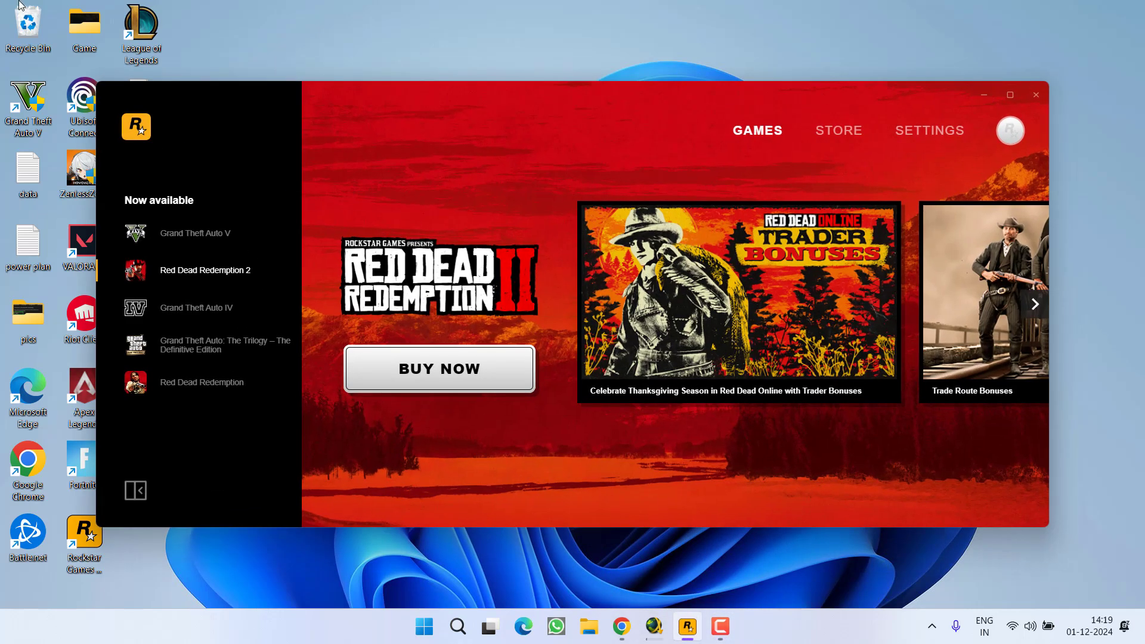
pyautogui.click(936, 134)
pyautogui.scroll(-1, 593, 254)
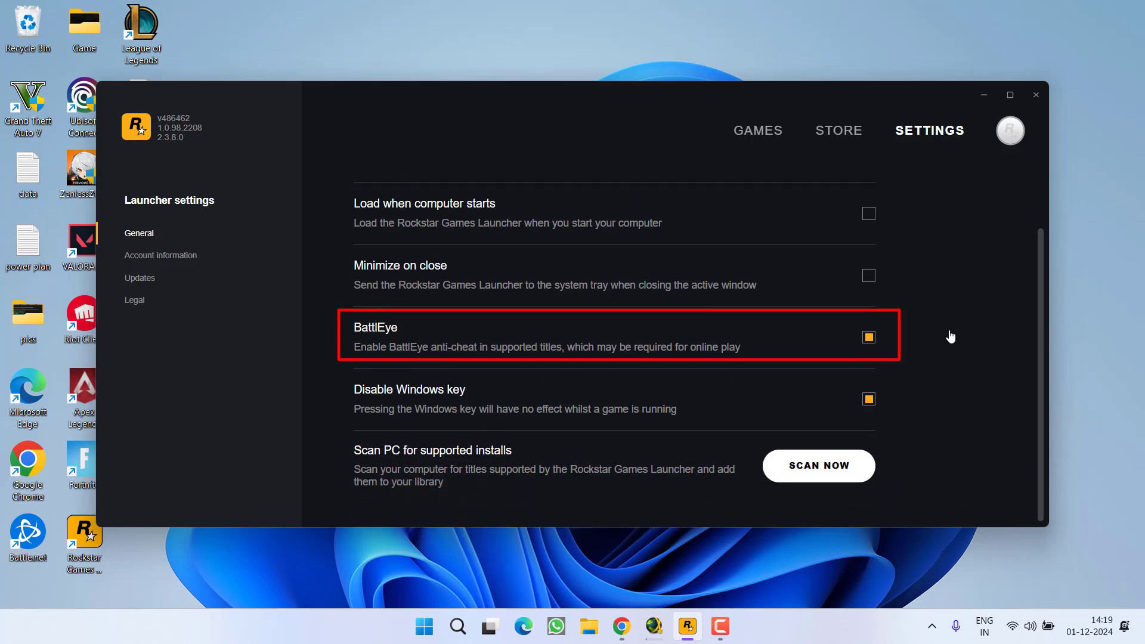
pyautogui.click(869, 340)
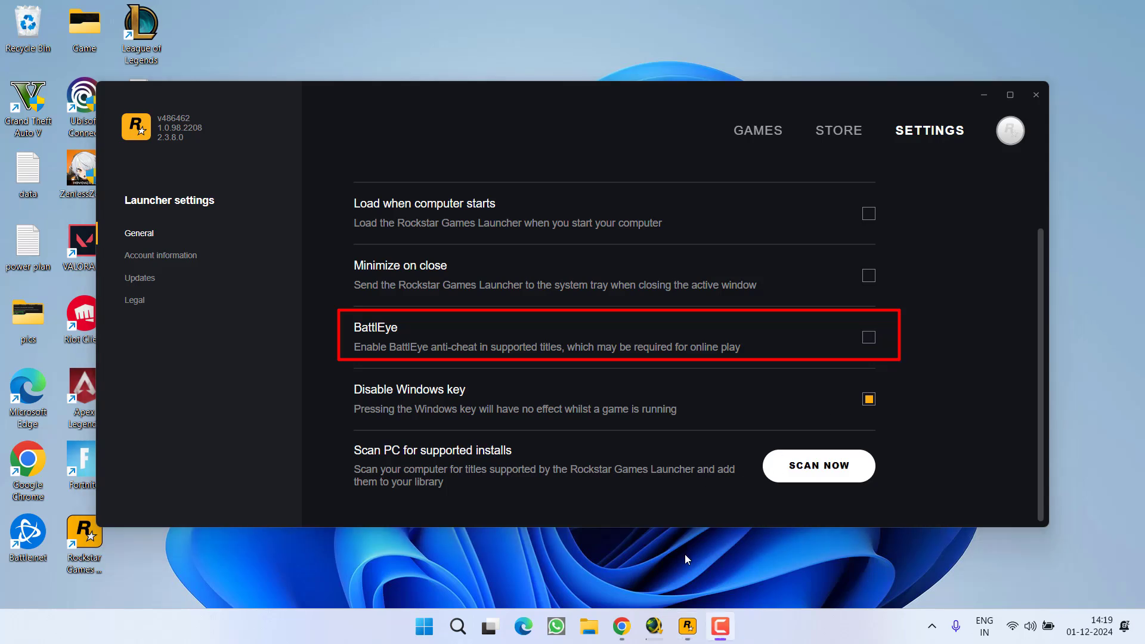
pyautogui.click(1037, 95)
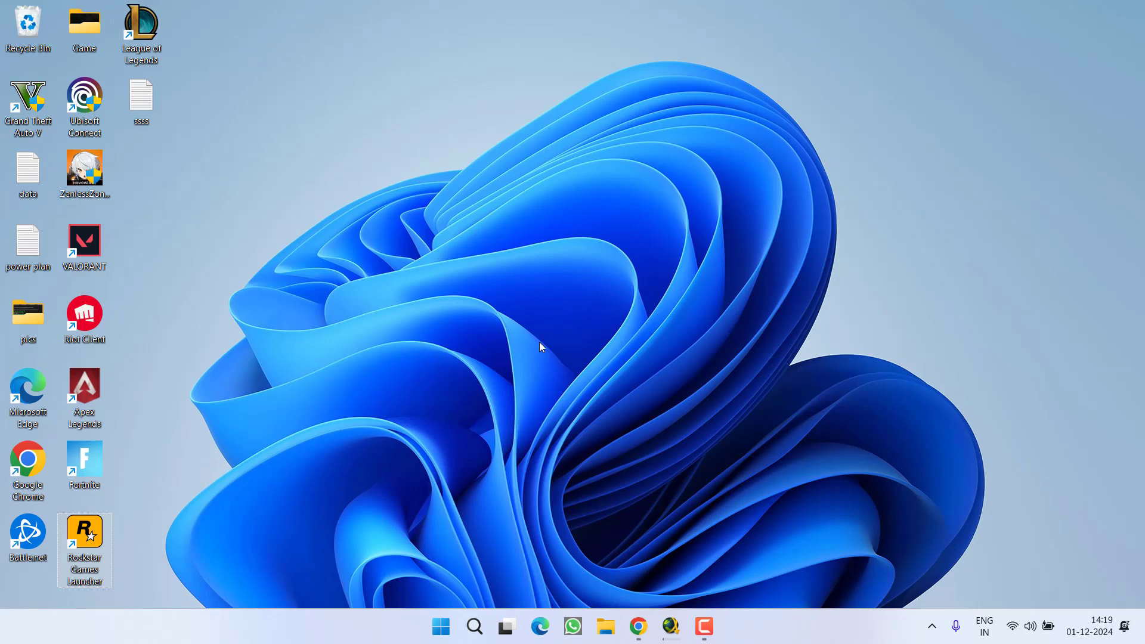
# - Save ScriptHookV_1.0.3351.0.zip from the Script Hook V page to the Desktop, keeping the flagged download
pyautogui.click(634, 632)
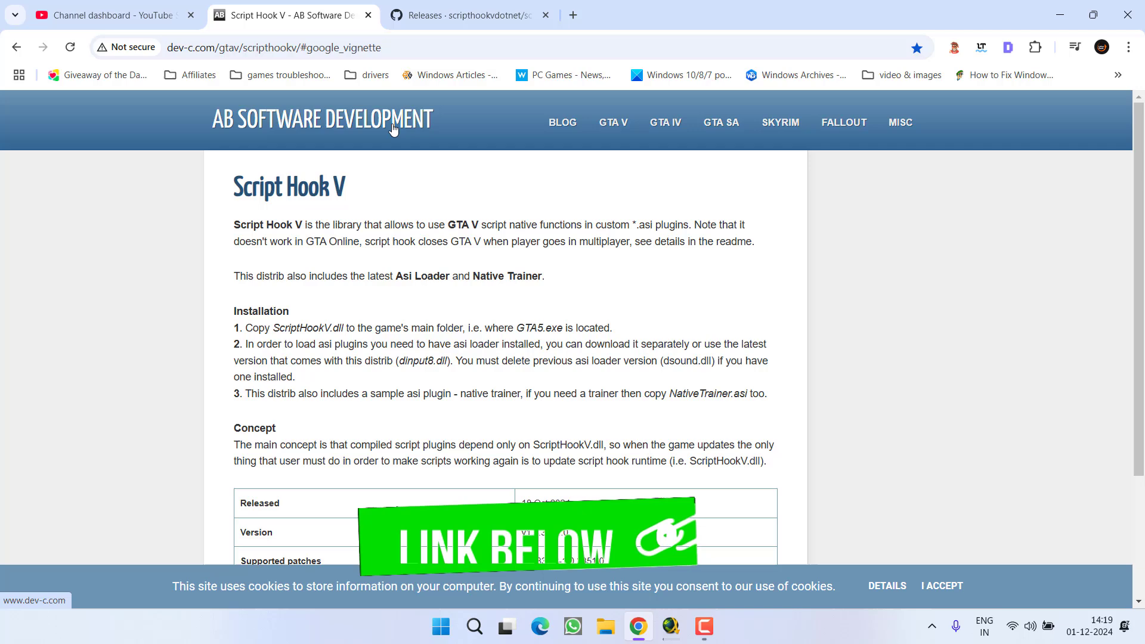
pyautogui.scroll(-2, 403, 457)
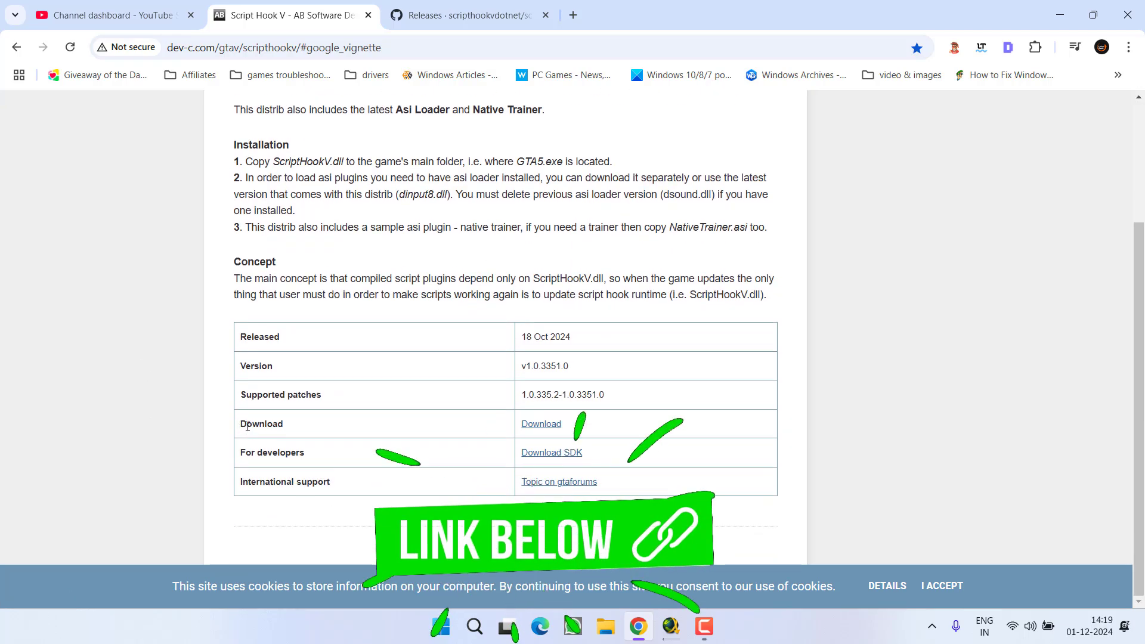
pyautogui.moveTo(247, 424); pyautogui.dragTo(300, 427)
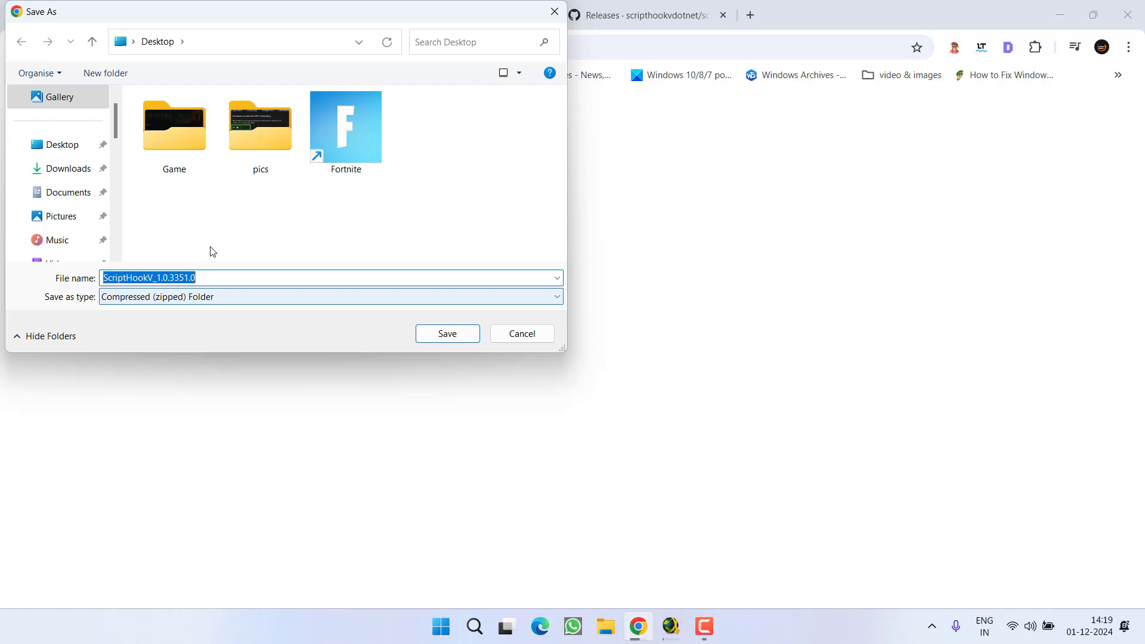
pyautogui.click(68, 154)
pyautogui.click(441, 335)
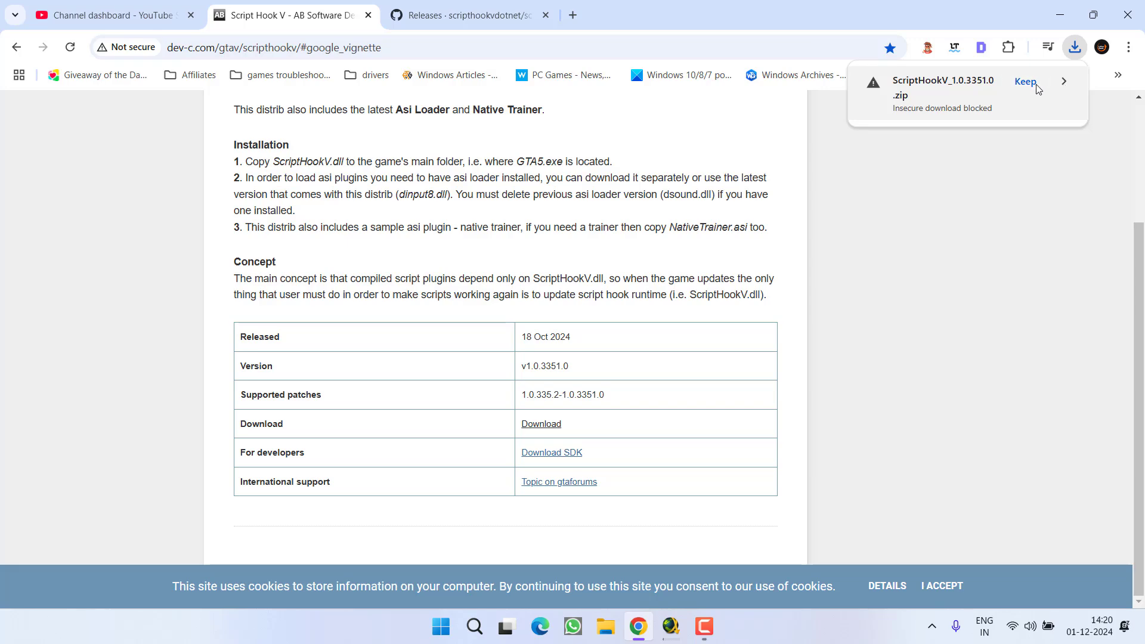
pyautogui.click(1026, 83)
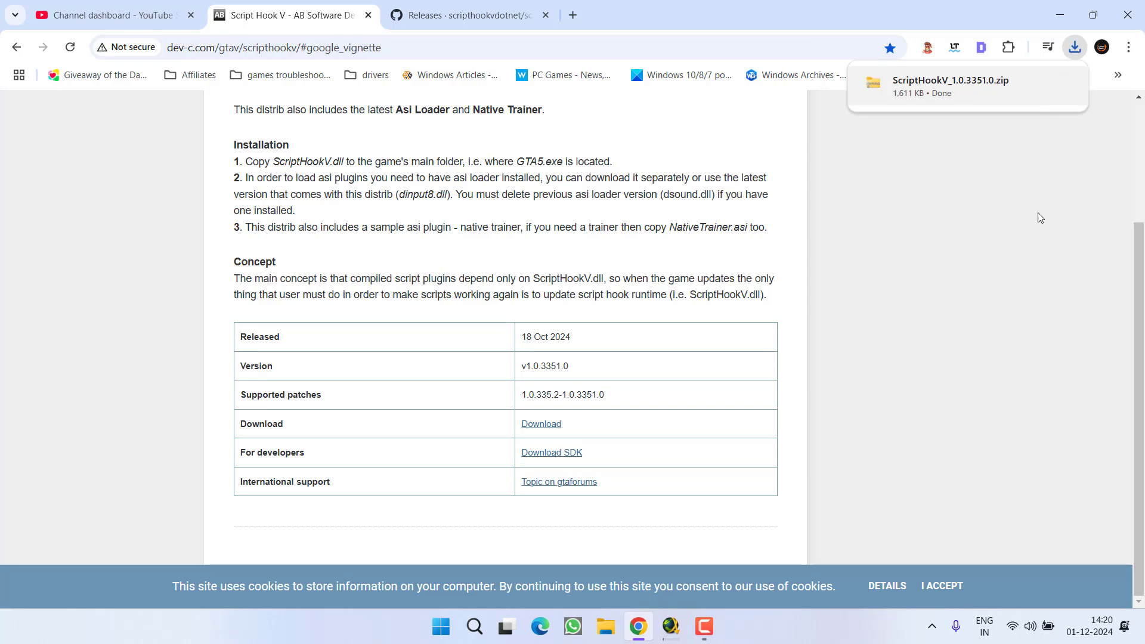
# - Save ScriptHookVDotNet-v3.7.0-nightly.3.zip from the GitHub Releases assets to the Desktop
pyautogui.click(461, 14)
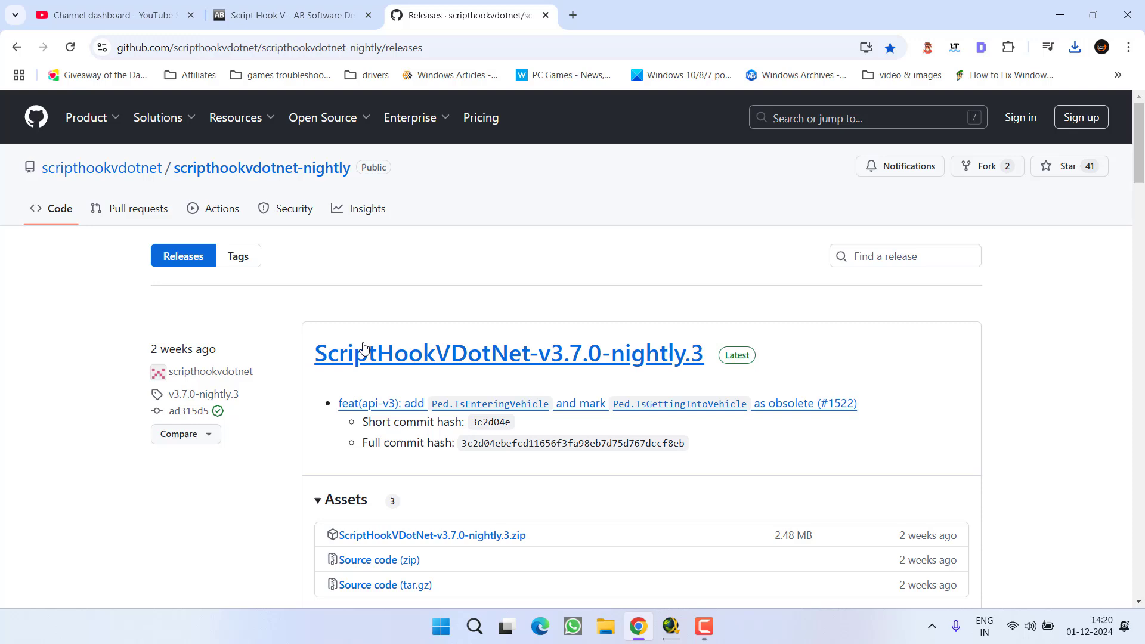
pyautogui.scroll(-2, 576, 214)
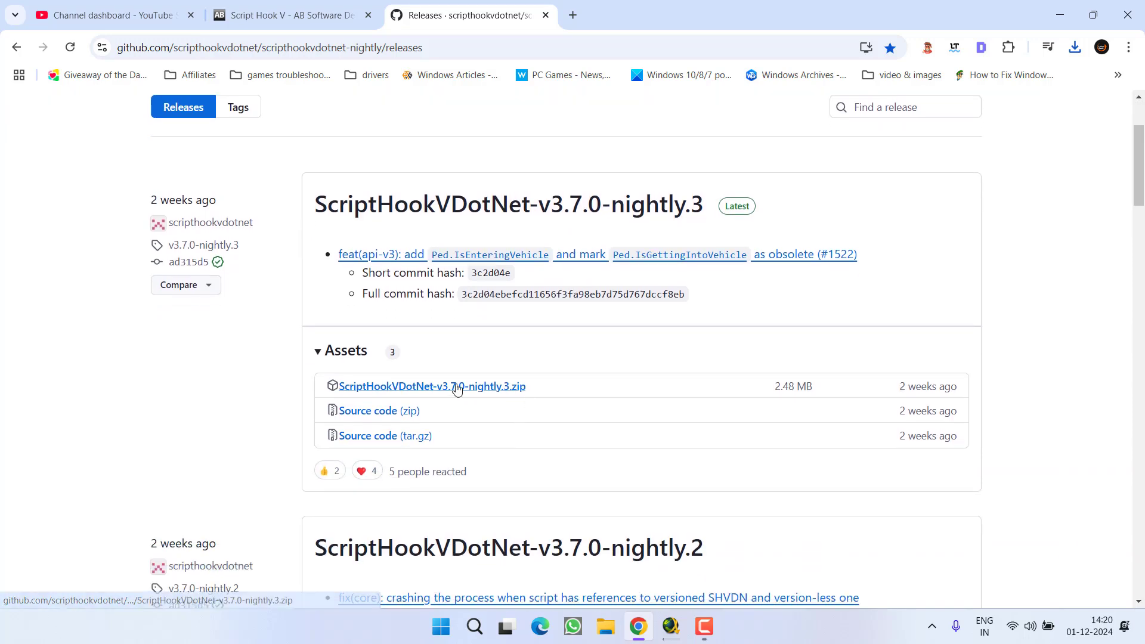
pyautogui.click(470, 387)
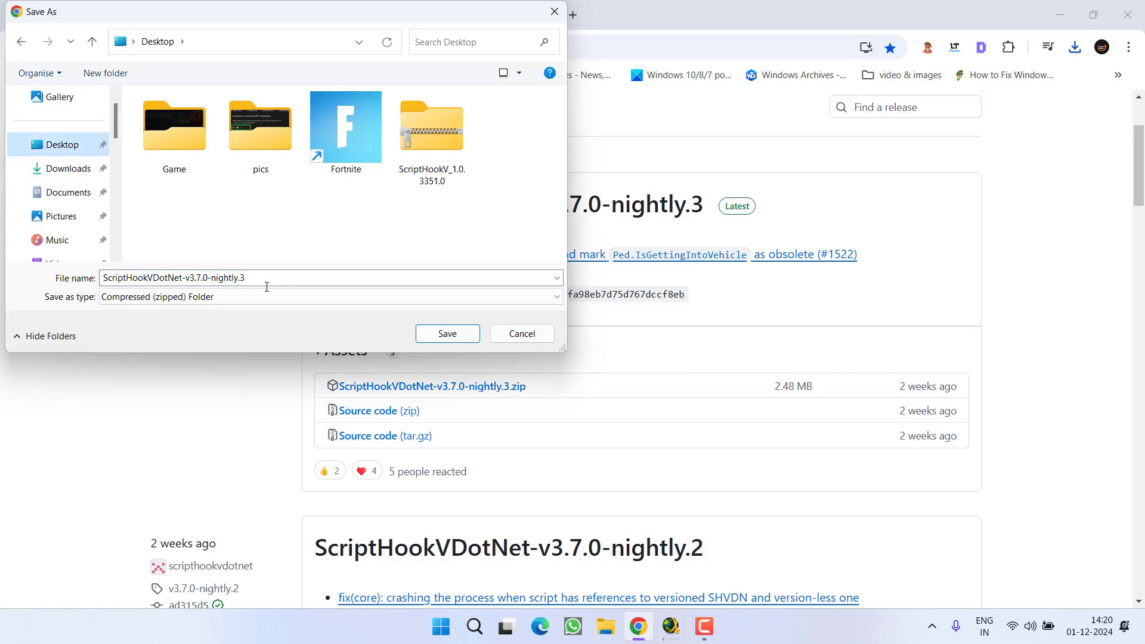
pyautogui.click(439, 334)
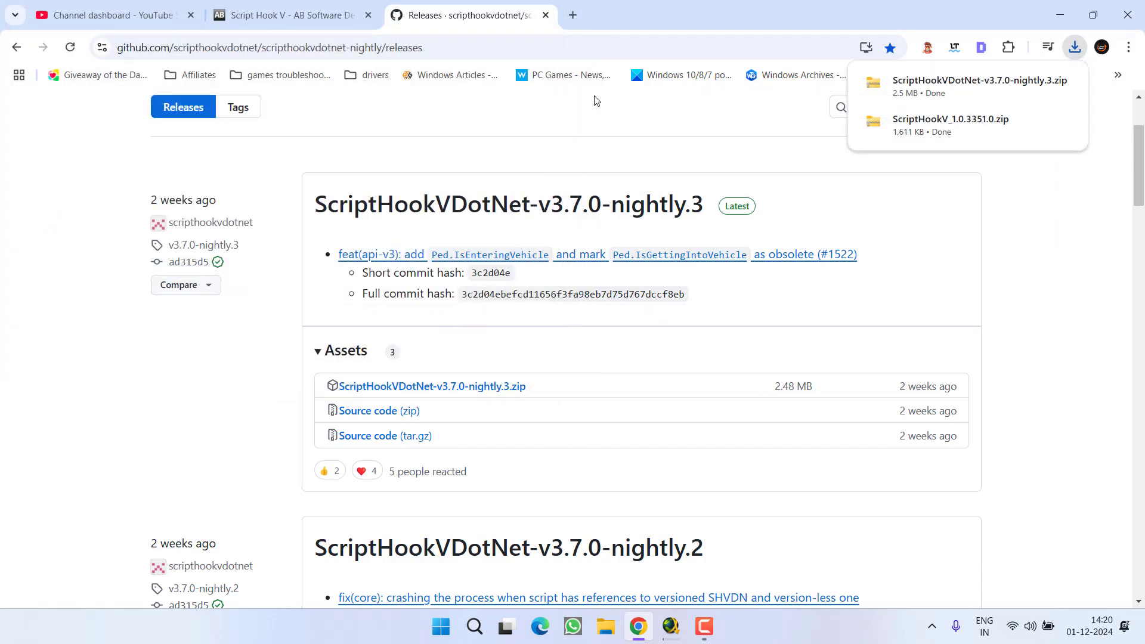
# - Open the bin folder inside the downloaded Script Hook V zip
pyautogui.click(1060, 15)
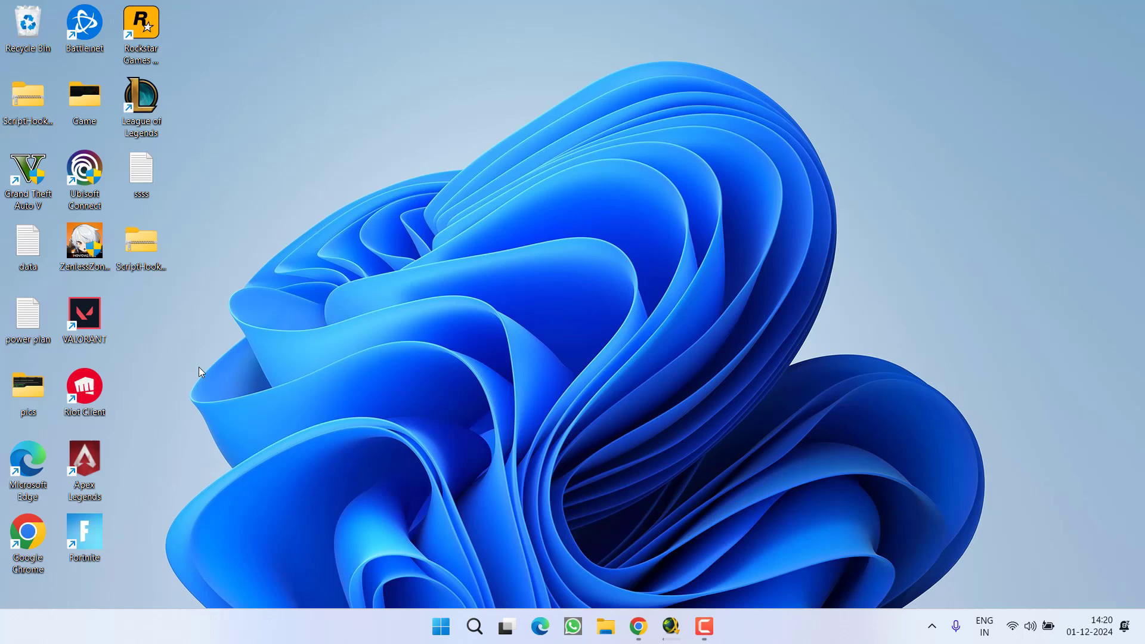
pyautogui.doubleClick(162, 249)
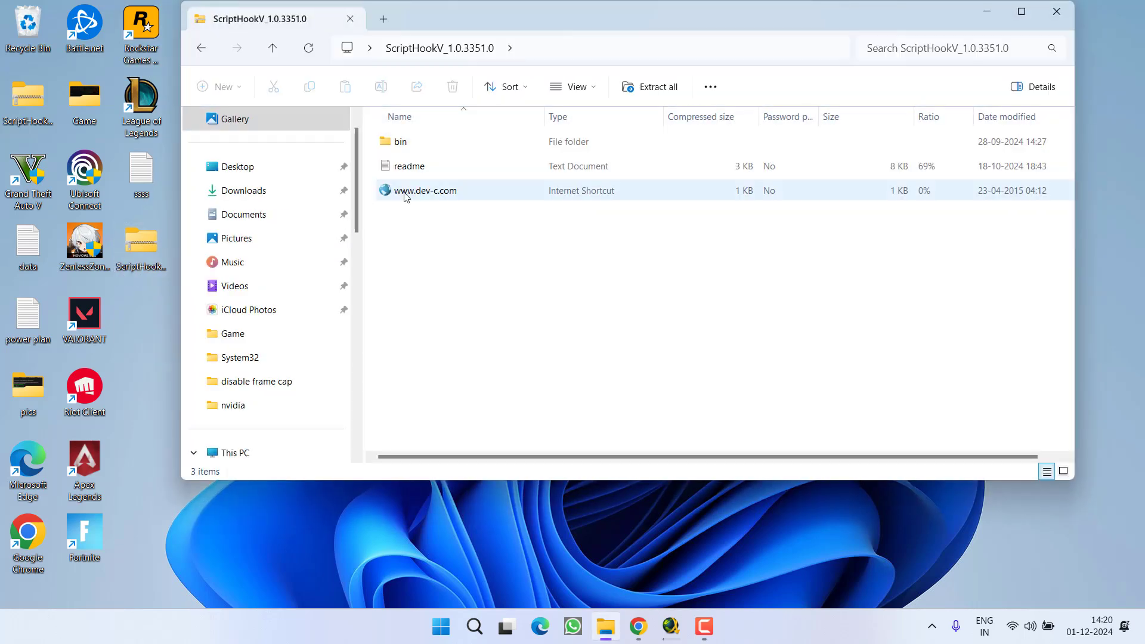
pyautogui.doubleClick(398, 145)
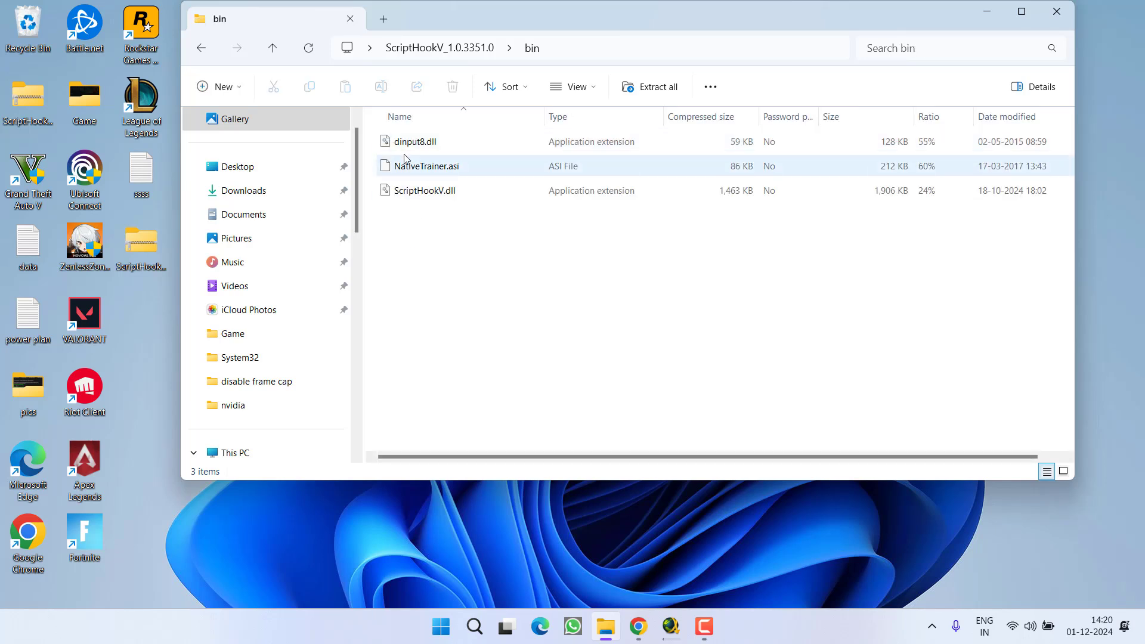
# - Copy dinput8.dll, NativeTrainer.asi and ScriptHookV.dll from the bin folder
pyautogui.moveTo(398, 274)
pyautogui.mouseDown()
pyautogui.moveTo(399, 184)
pyautogui.moveTo(423, 139)
pyautogui.mouseUp()
pyautogui.rightClick(426, 139)
pyautogui.click(471, 187)
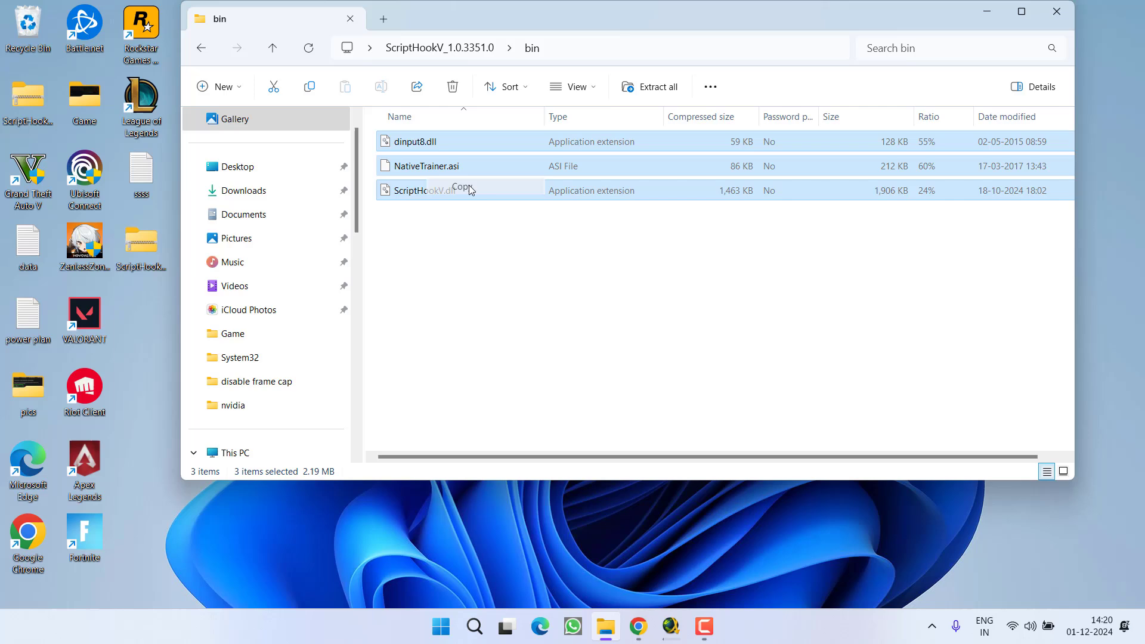
pyautogui.press('super+e')
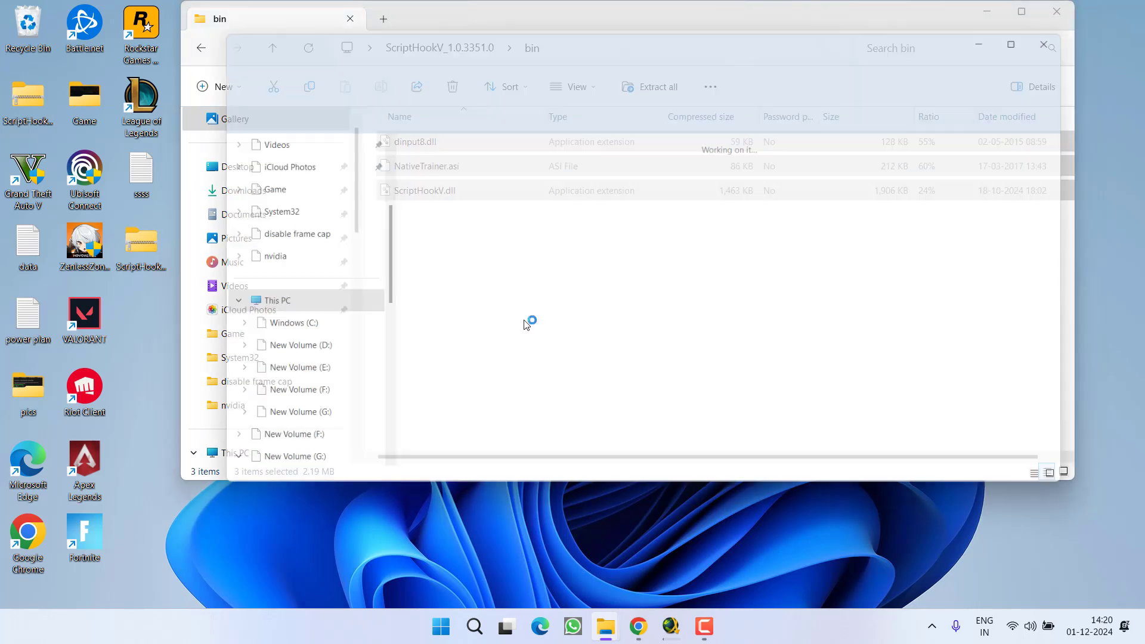
# - Go to New Volume (D:) and open its Games folder
pyautogui.click(856, 172)
pyautogui.doubleClick(856, 171)
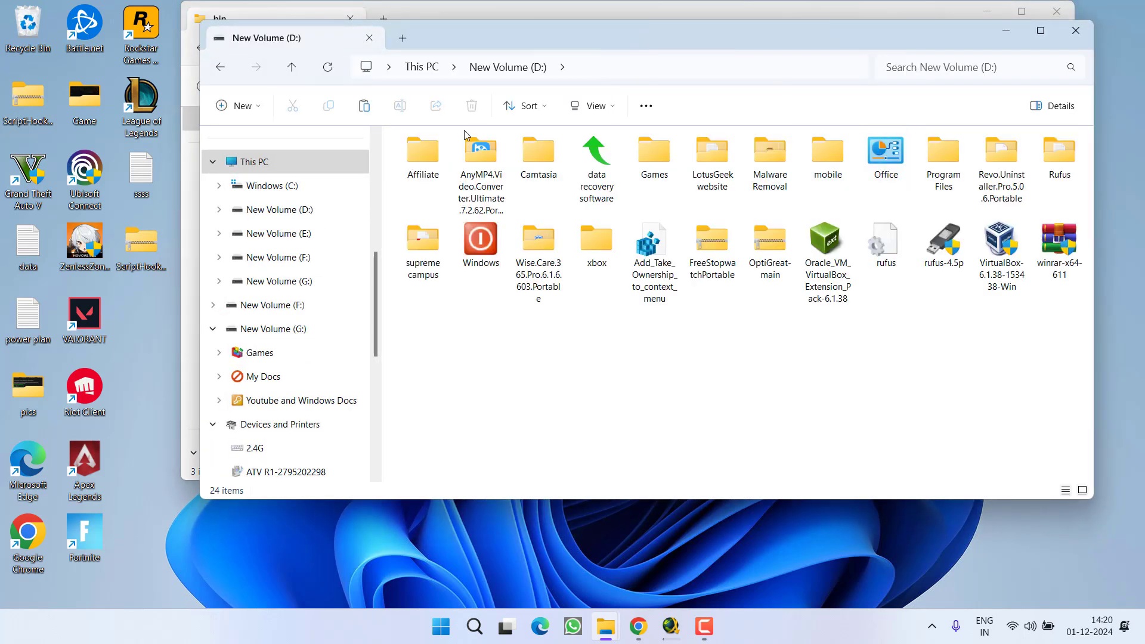
pyautogui.doubleClick(654, 154)
# - Paste dinput8.dll, NativeTrainer.asi and ScriptHookV.dll into the Grand Theft Auto V folder
pyautogui.doubleClick(406, 170)
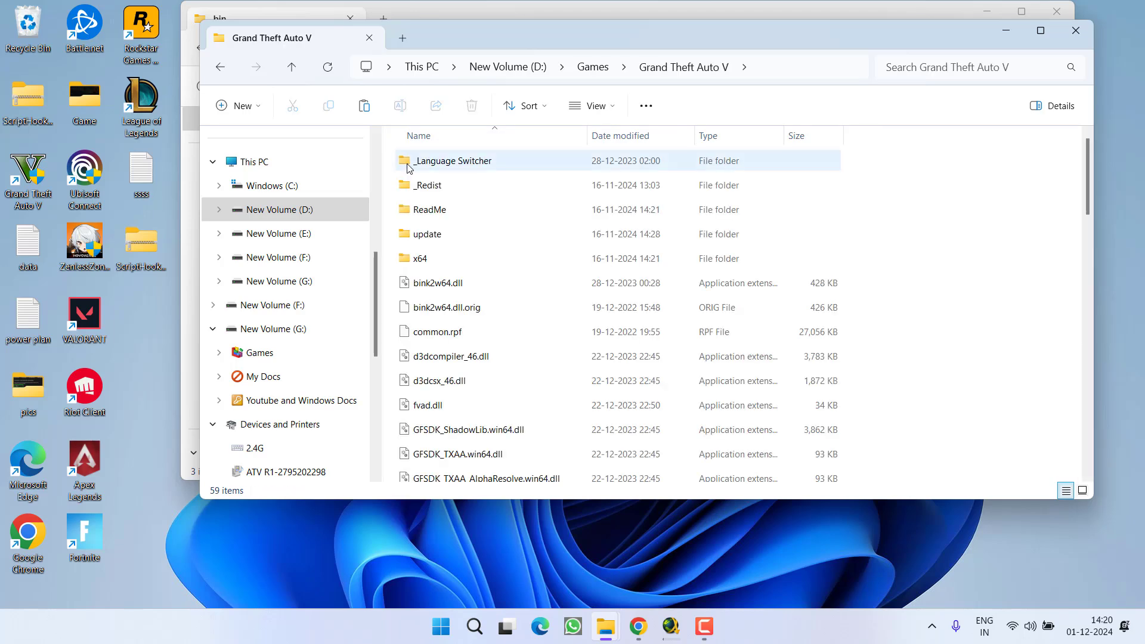
pyautogui.scroll(-3, 420, 351)
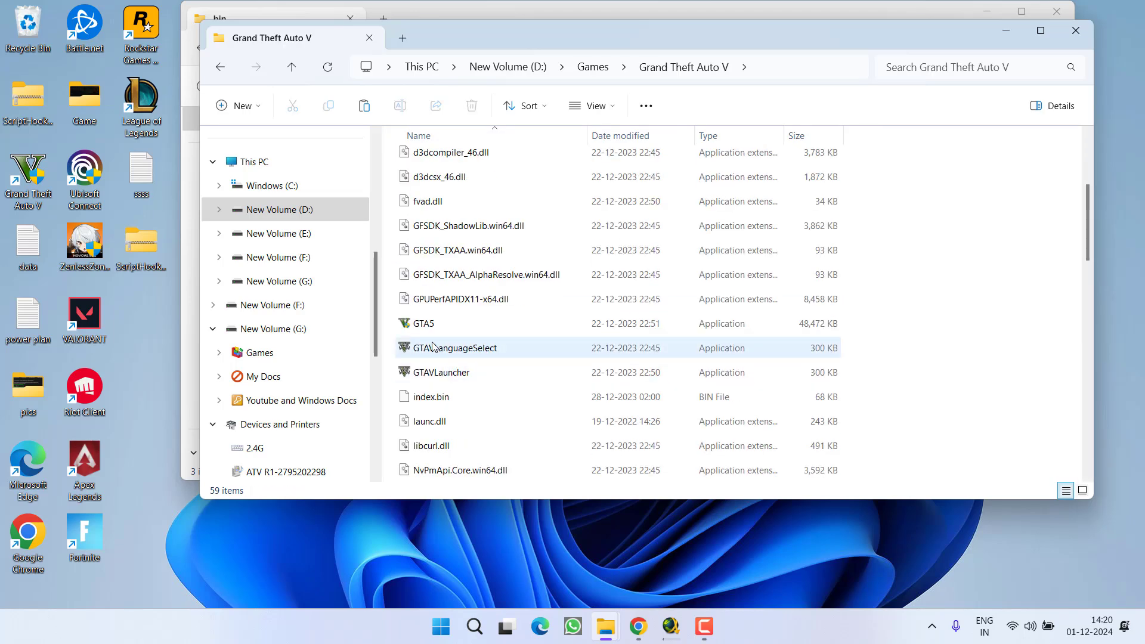
pyautogui.click(422, 326)
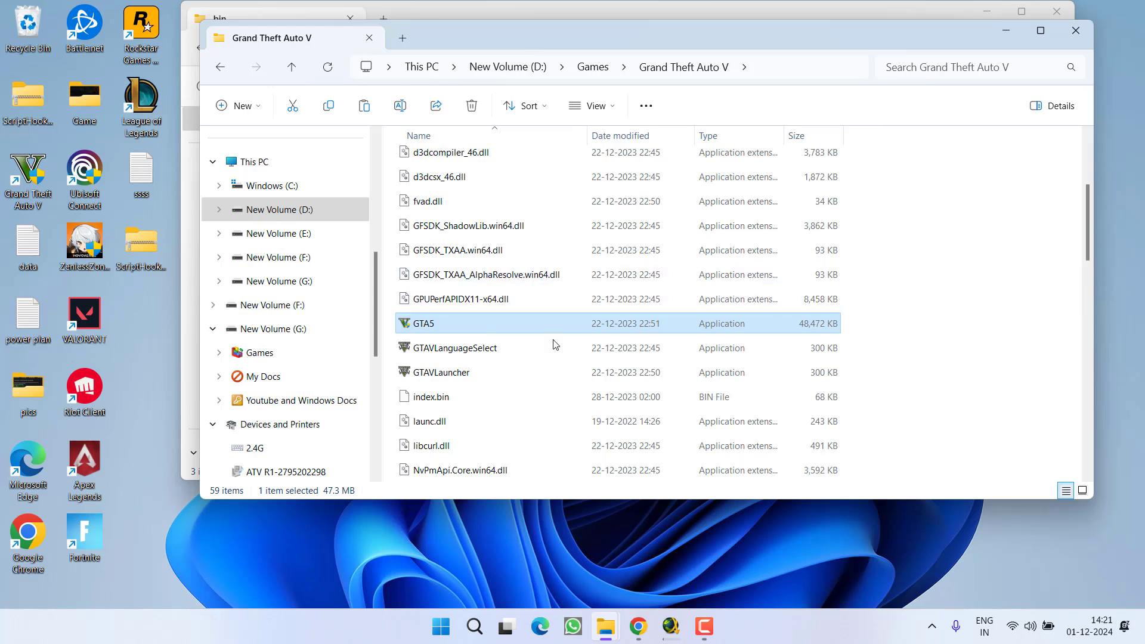
pyautogui.click(984, 236)
pyautogui.rightClick(984, 236)
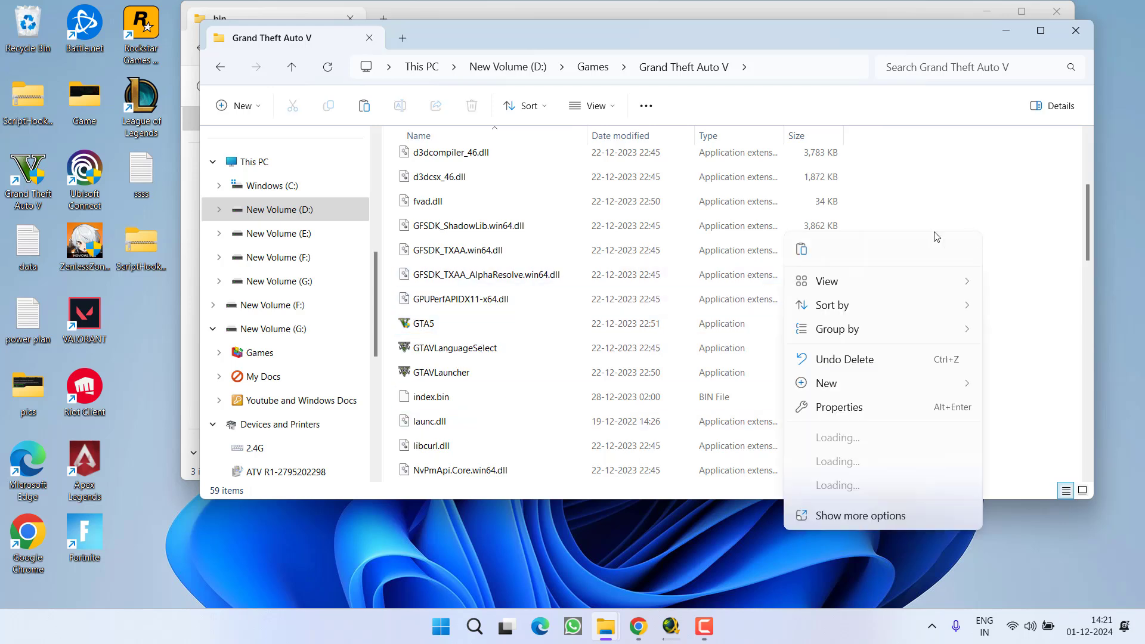
pyautogui.click(741, 252)
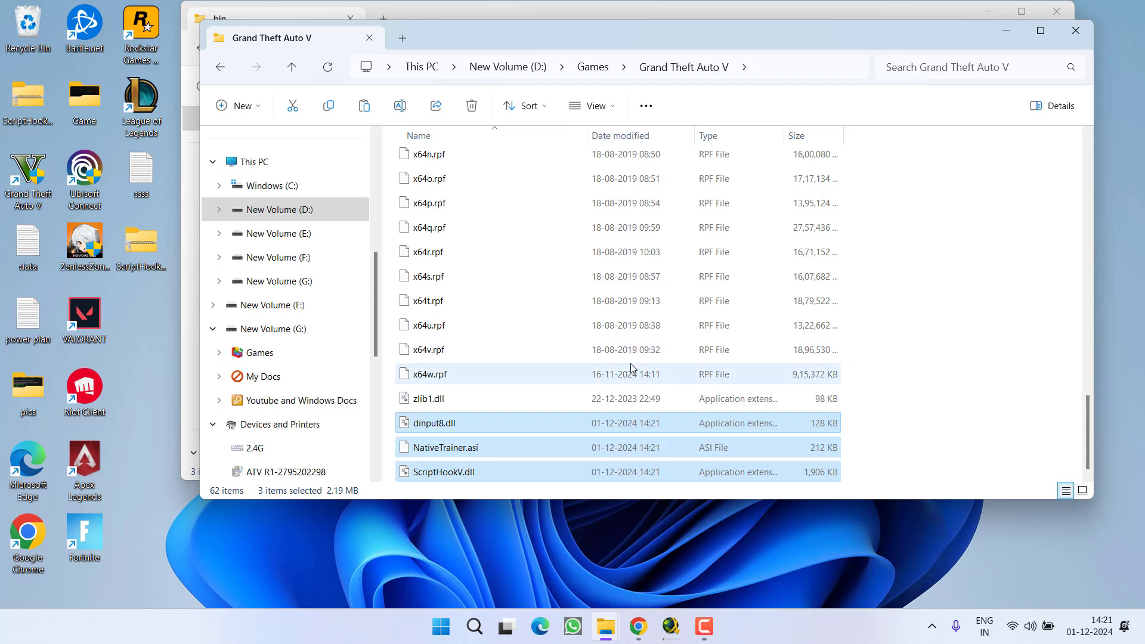
pyautogui.click(434, 429)
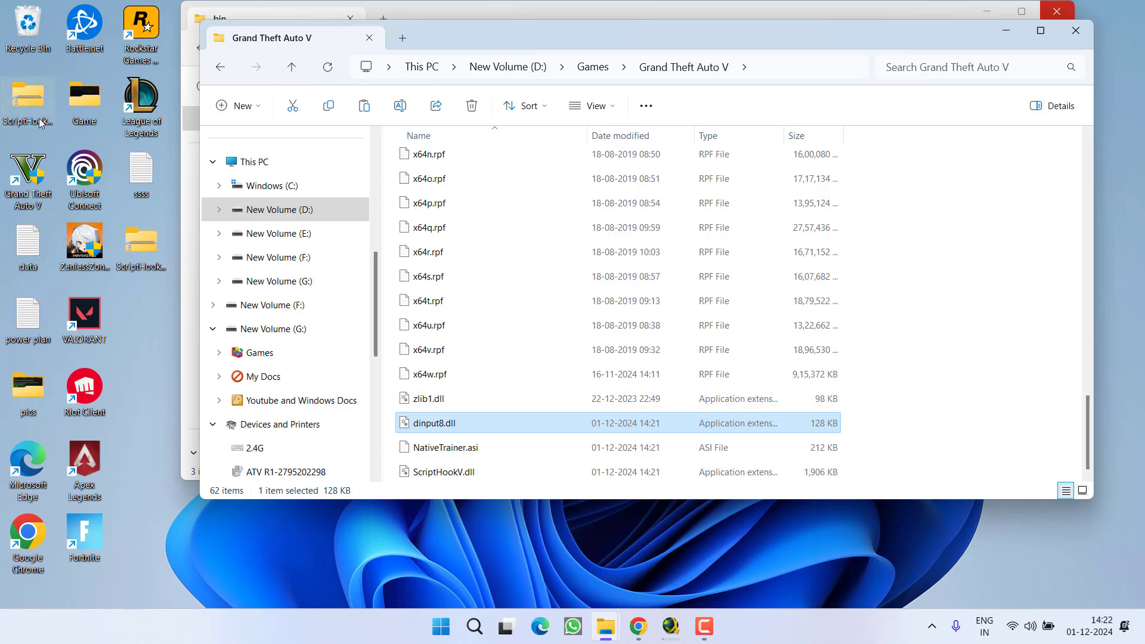
# - Copy the seven files from the ScriptHookVDotNet-v3.7.0-nightly.3 folder
pyautogui.doubleClick(27, 100)
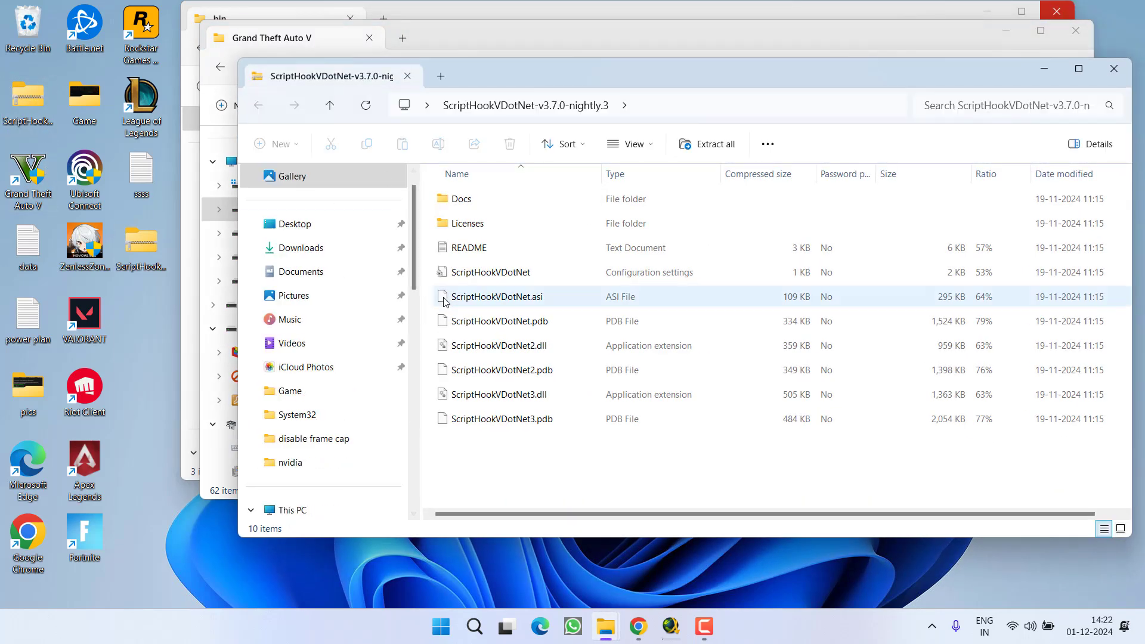
pyautogui.moveTo(496, 473); pyautogui.dragTo(494, 273)
pyautogui.rightClick(500, 273)
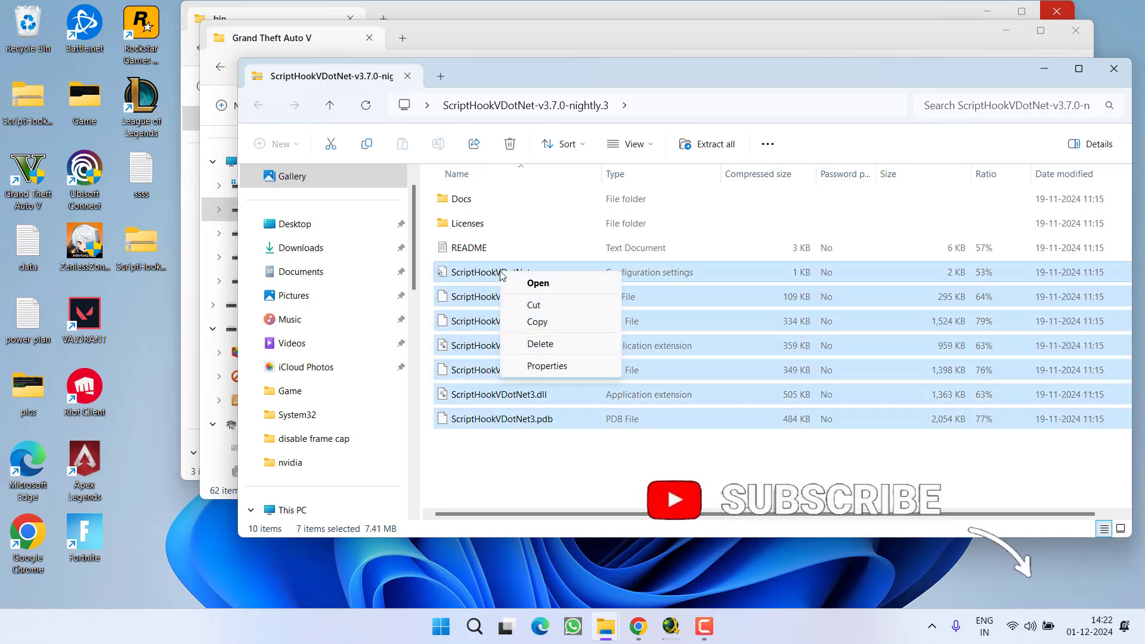
pyautogui.click(537, 321)
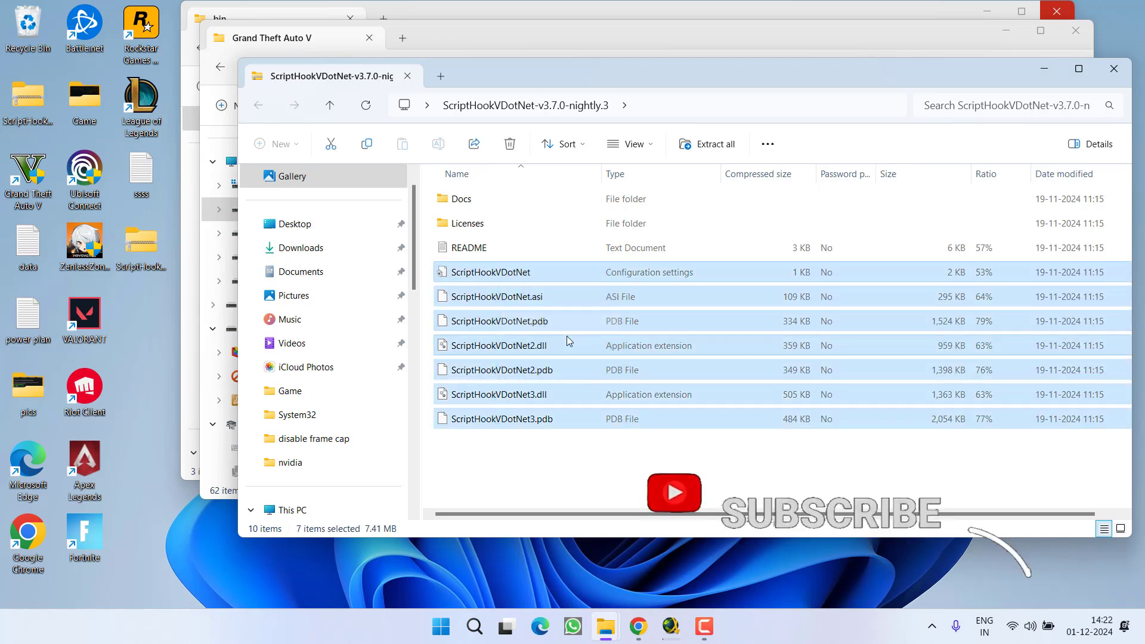
# - Paste the seven ScriptHookVDotNet files, including ScriptHookVDotNet.asi, into the Grand Theft Auto V folder
pyautogui.click(1044, 68)
pyautogui.rightClick(972, 268)
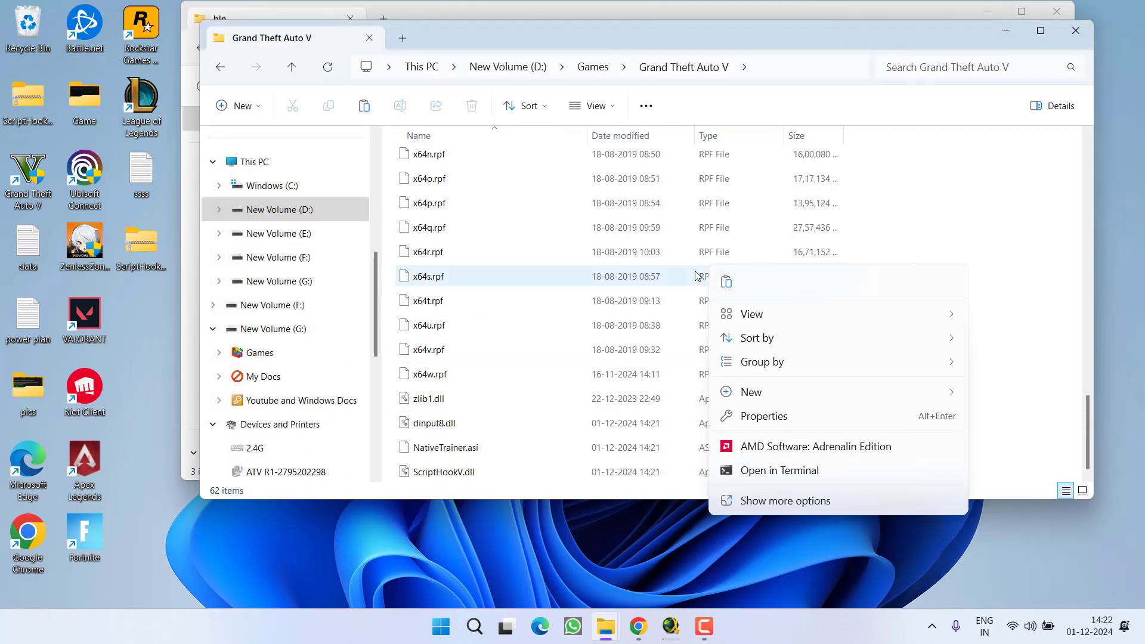
pyautogui.click(727, 282)
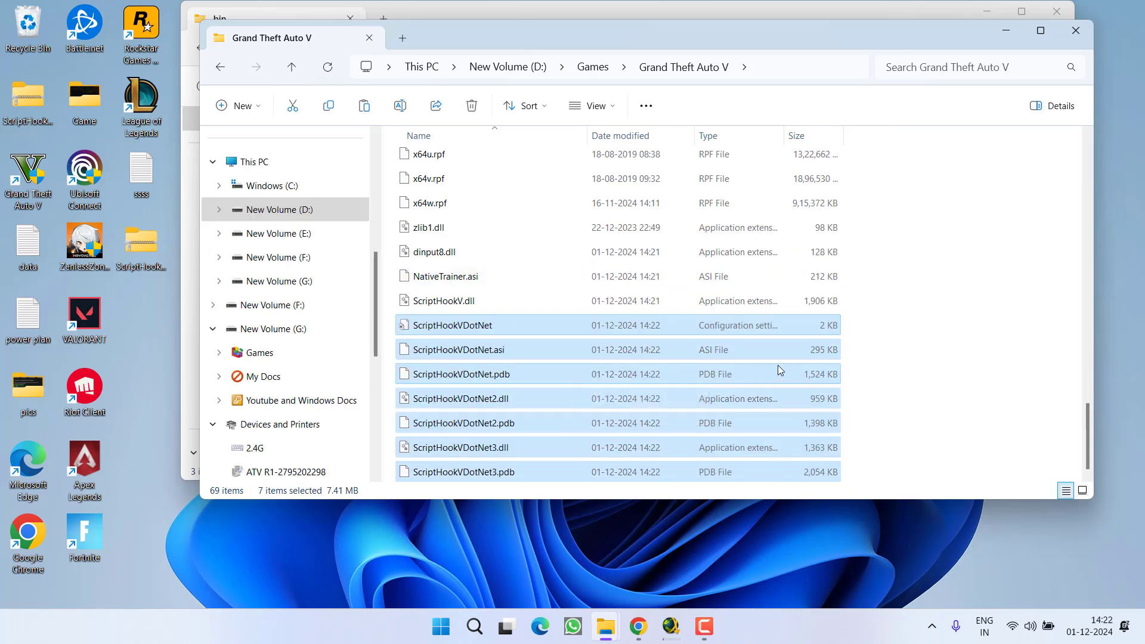
# - Close the Grand Theft Auto V and bin File Explorer windows
pyautogui.click(1077, 30)
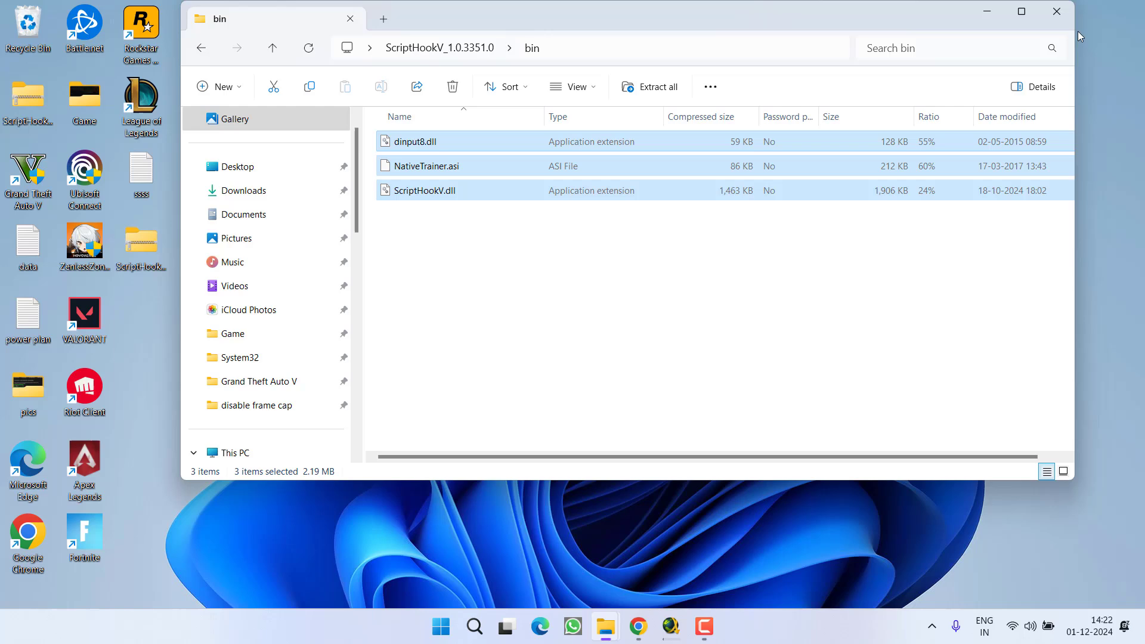
pyautogui.click(1057, 12)
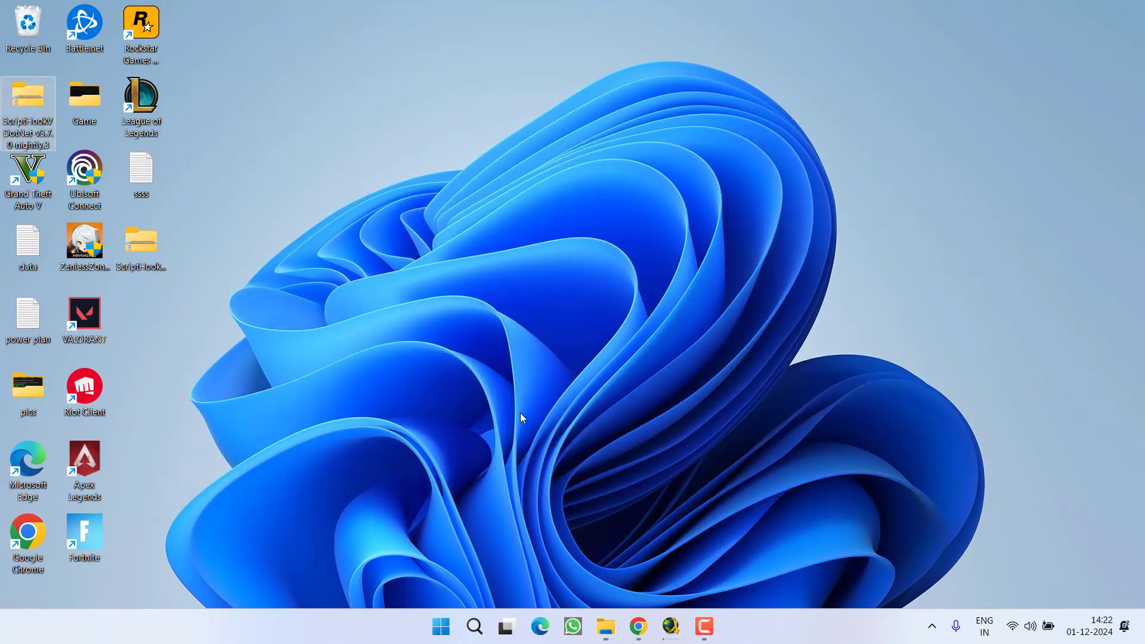